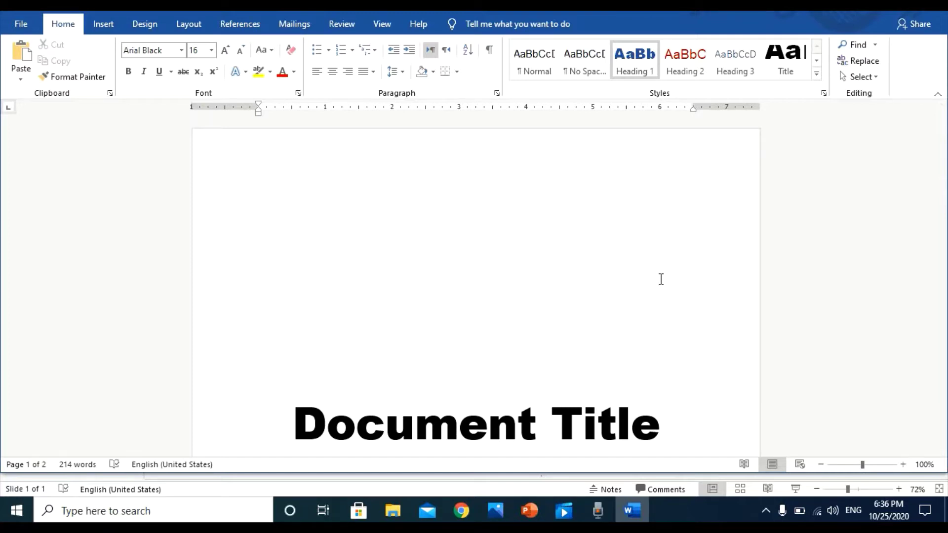
# Step: Open the print settings and preview for the document
pyautogui.scroll(-1, 661, 279)
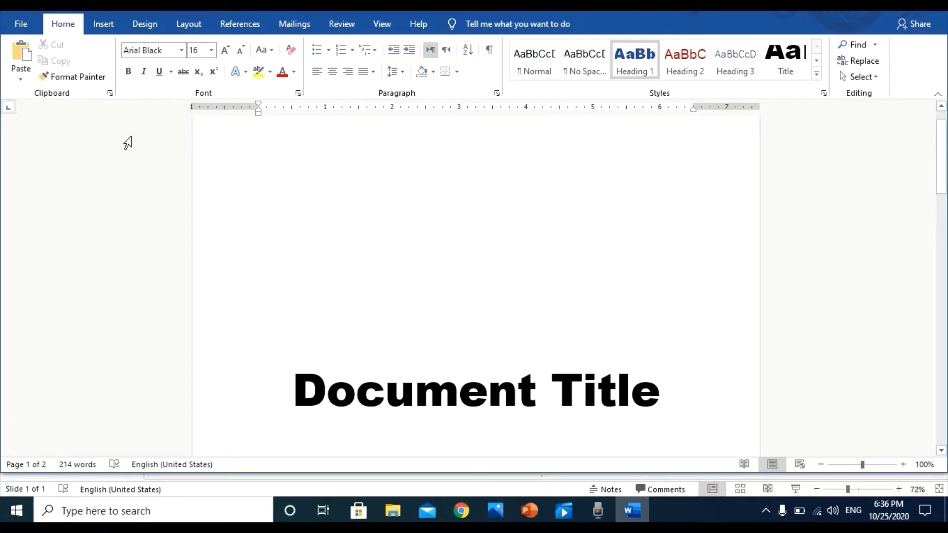
pyautogui.click(20, 25)
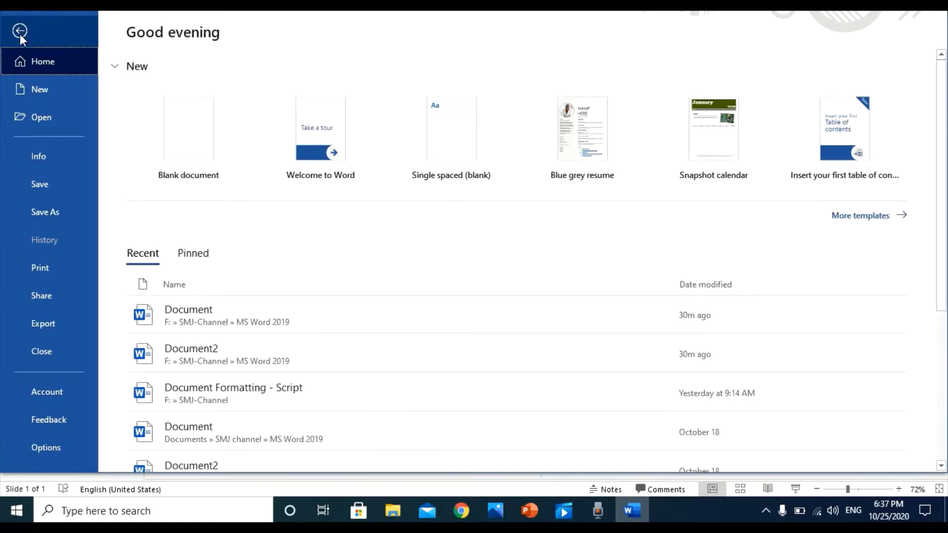
pyautogui.click(40, 266)
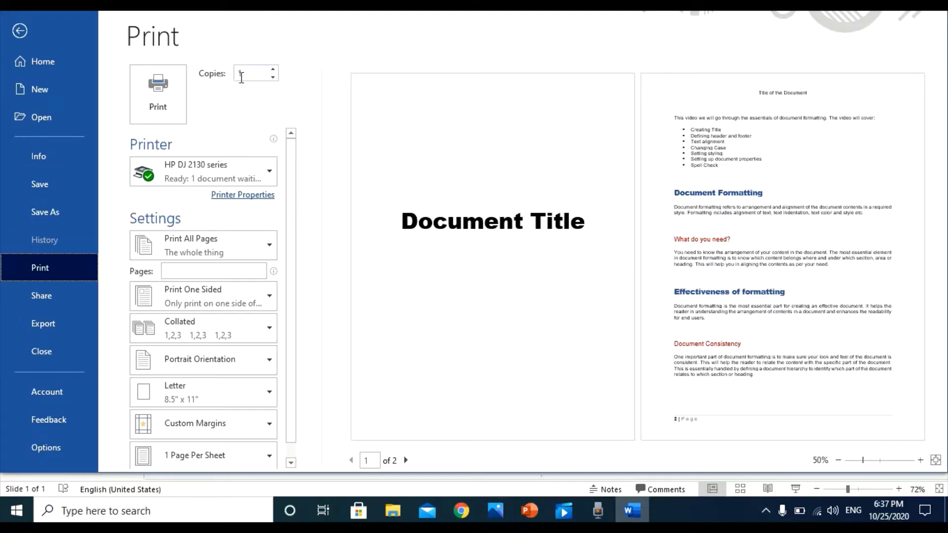
# Step: Raise the number of copies to 2 and return it to 1
pyautogui.click(273, 70)
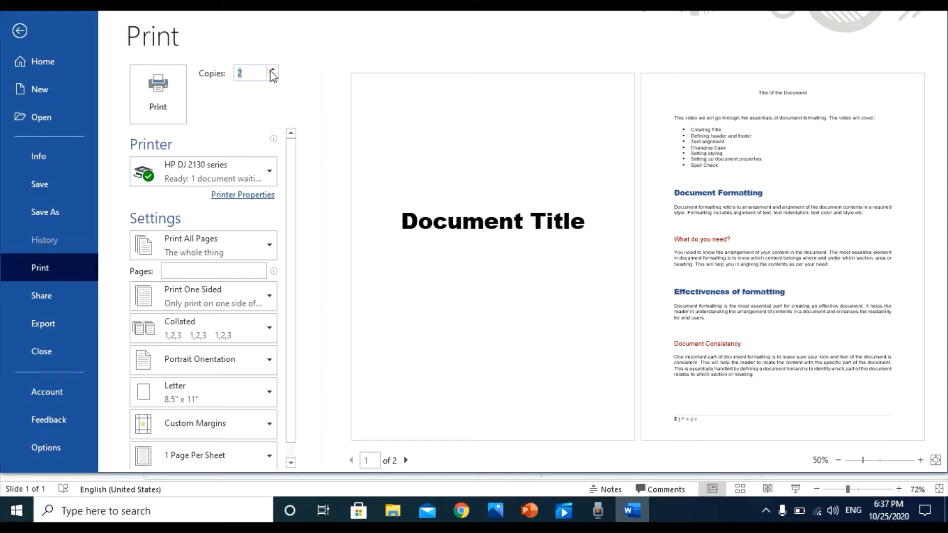
pyautogui.click(272, 78)
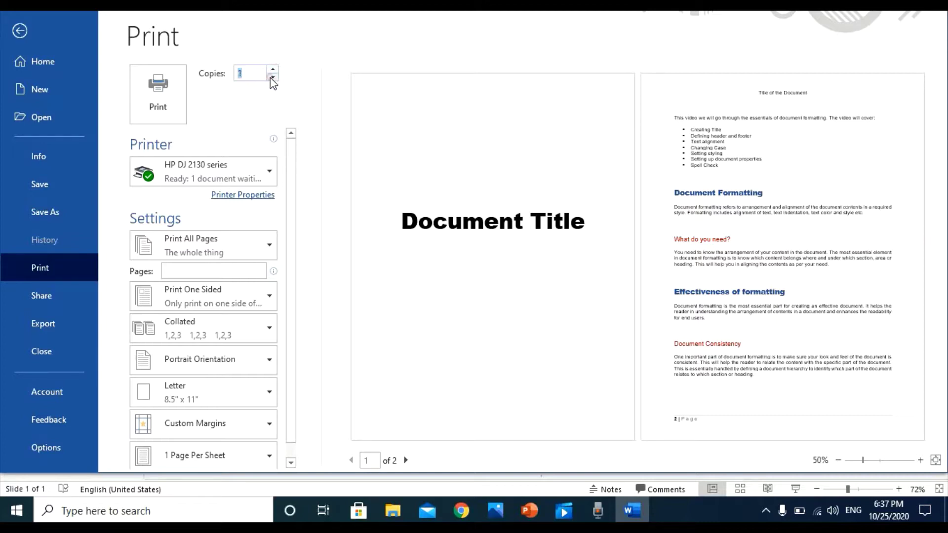
pyautogui.click(234, 112)
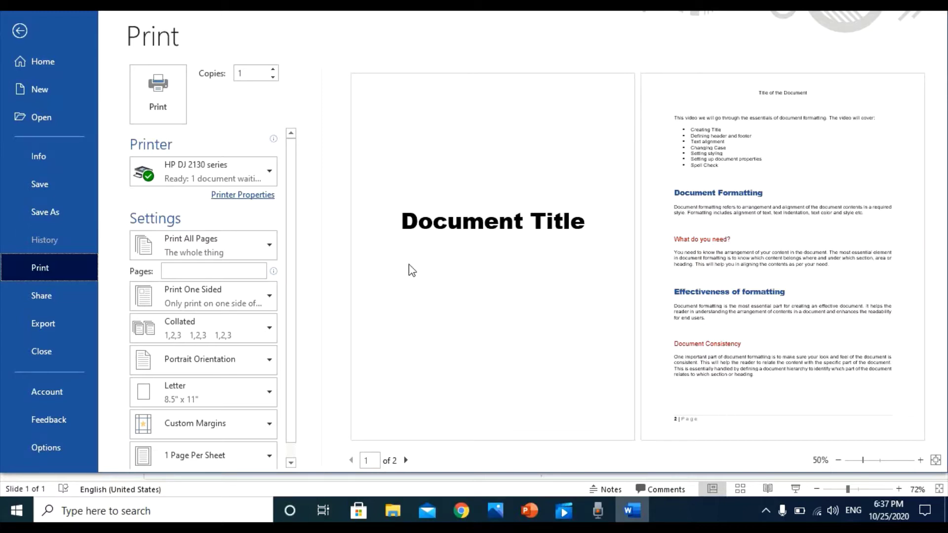
# Step: Look through the available printers and open the printer properties of the HP DJ 2130 series
pyautogui.click(272, 170)
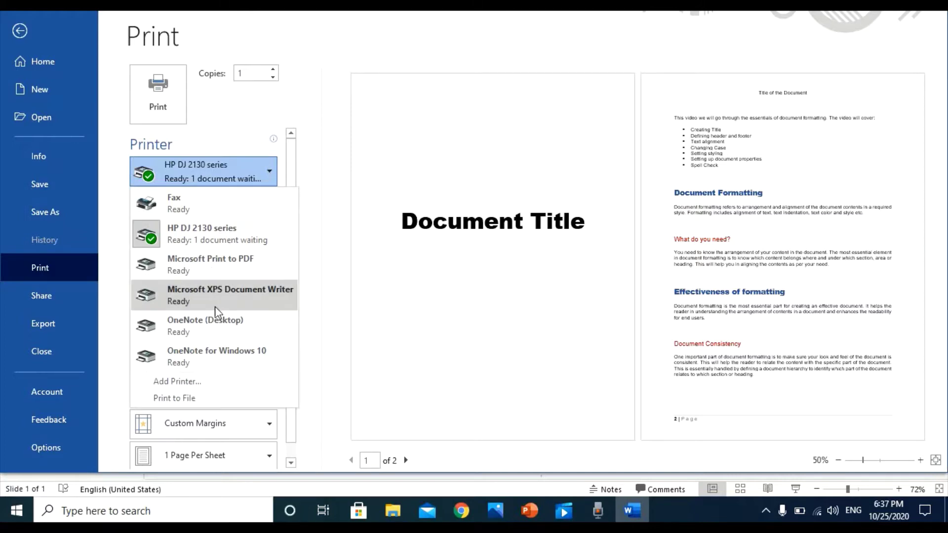
pyautogui.click(275, 172)
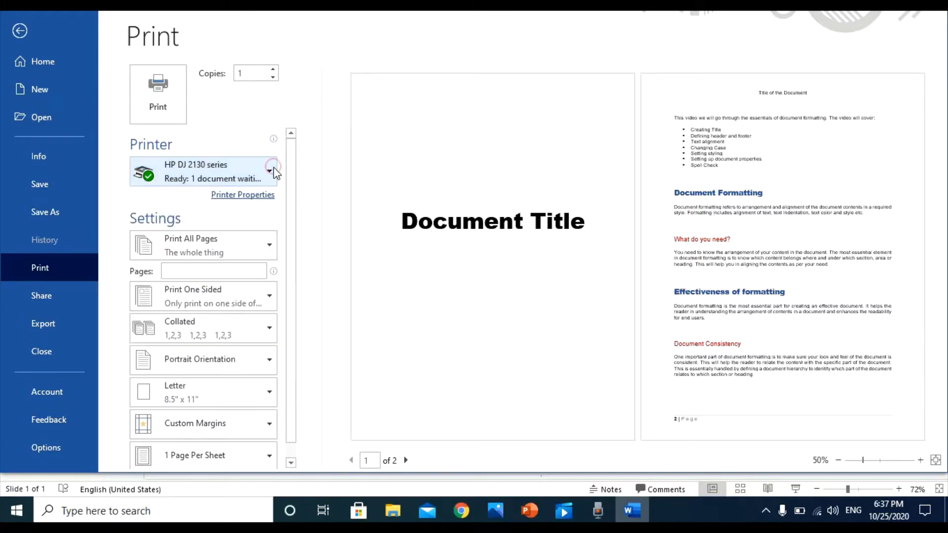
pyautogui.click(244, 196)
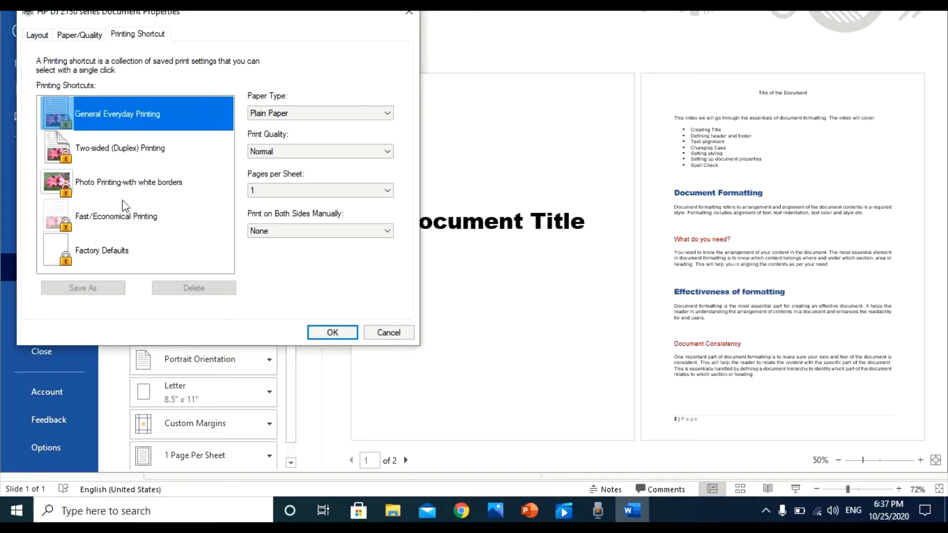
# Step: Examine the paper type, print quality, pages per sheet and manual two-sided options of the General Everyday Printing shortcut
pyautogui.click(369, 117)
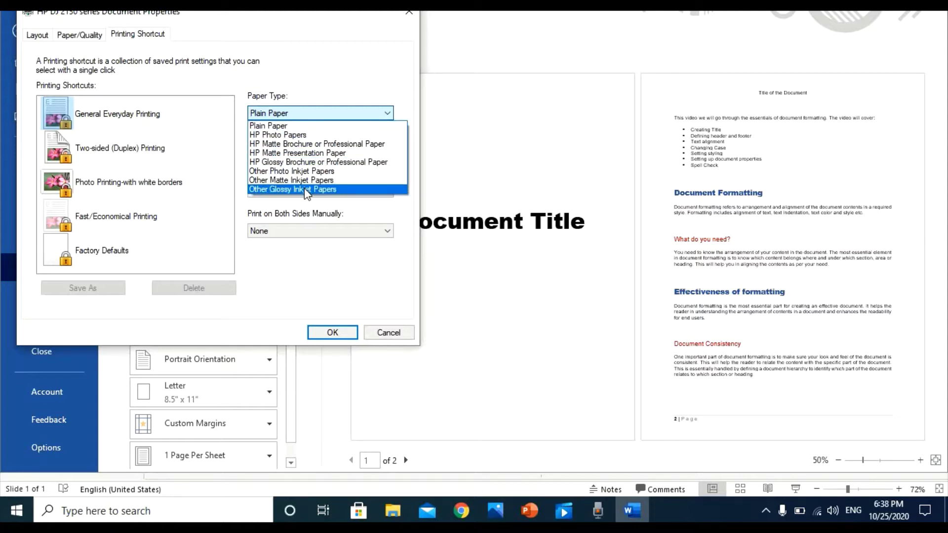
pyautogui.click(383, 112)
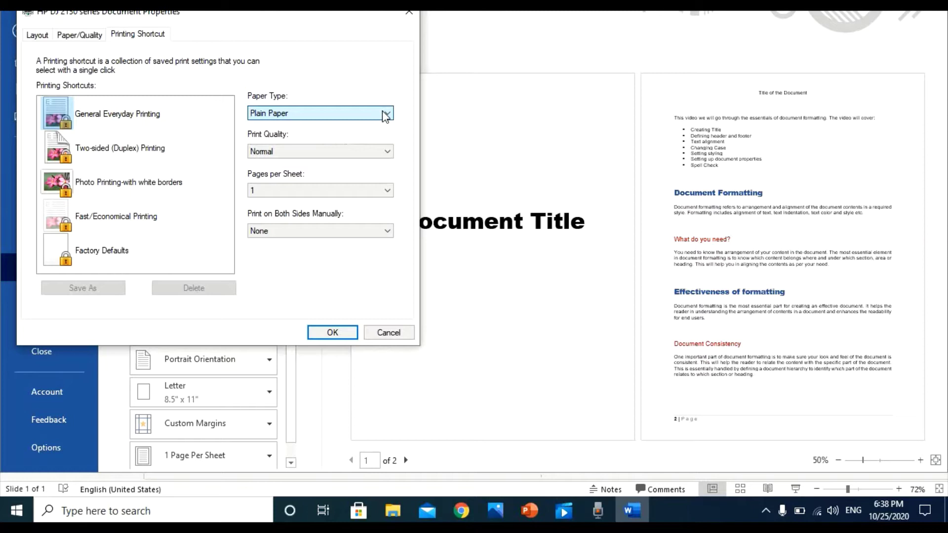
pyautogui.click(388, 158)
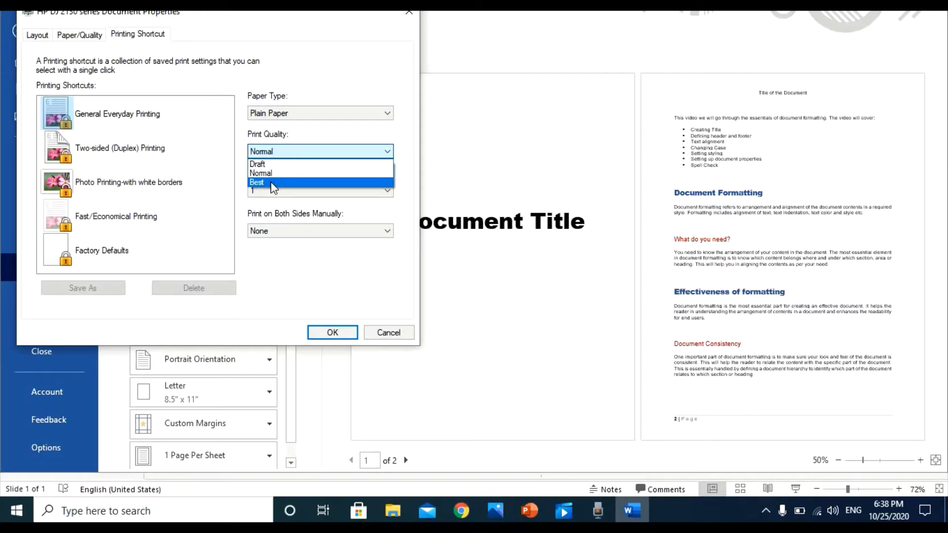
pyautogui.click(395, 128)
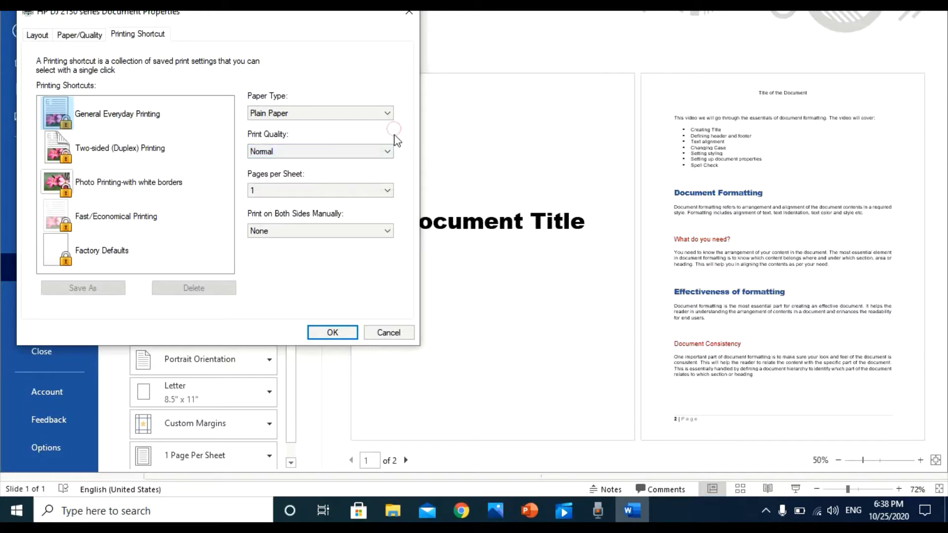
pyautogui.click(387, 194)
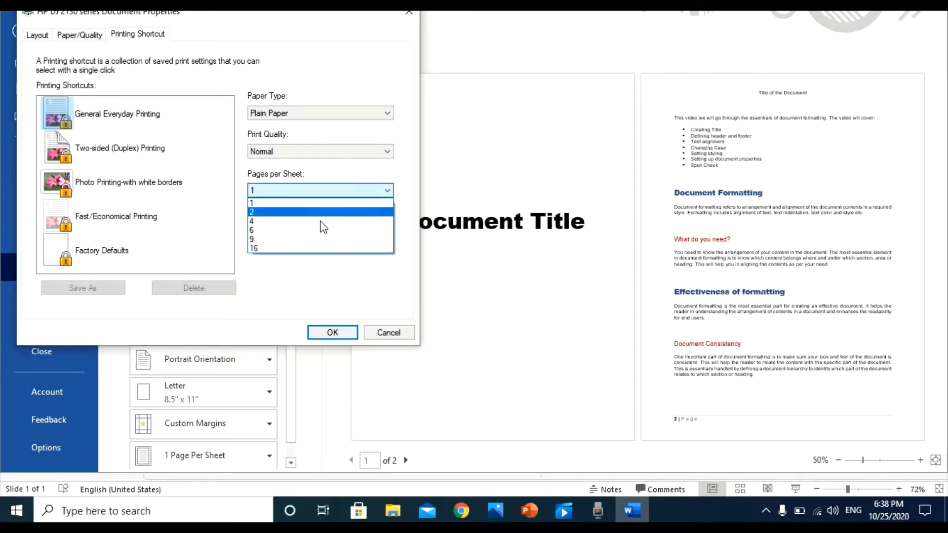
pyautogui.click(387, 173)
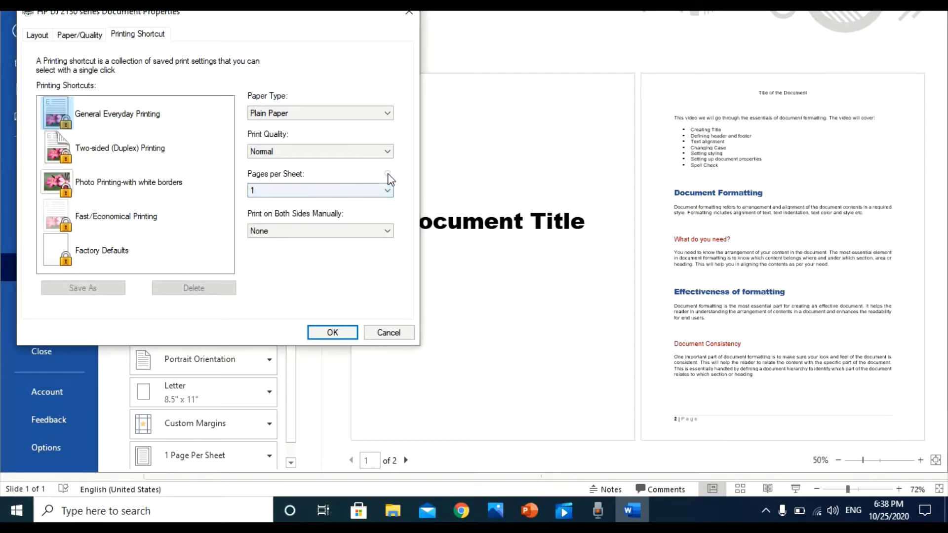
pyautogui.click(387, 230)
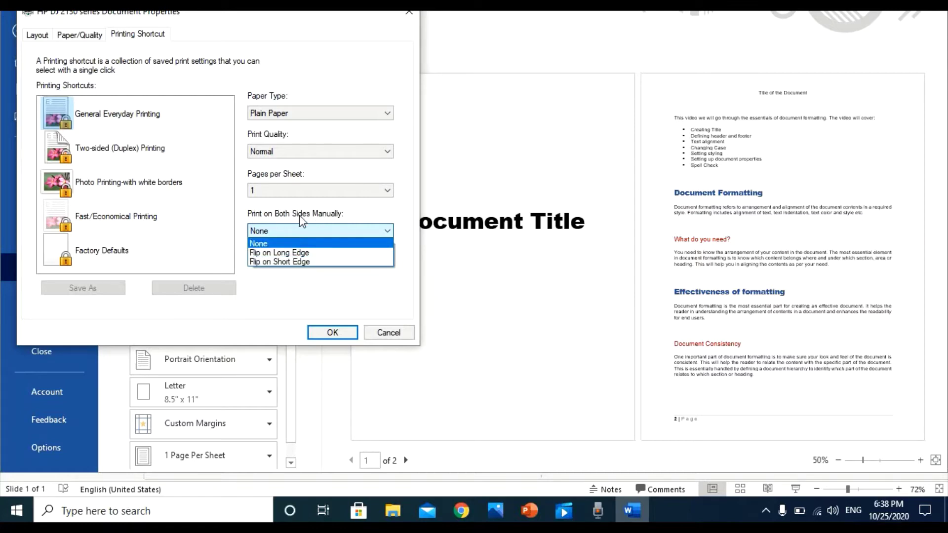
pyautogui.click(300, 283)
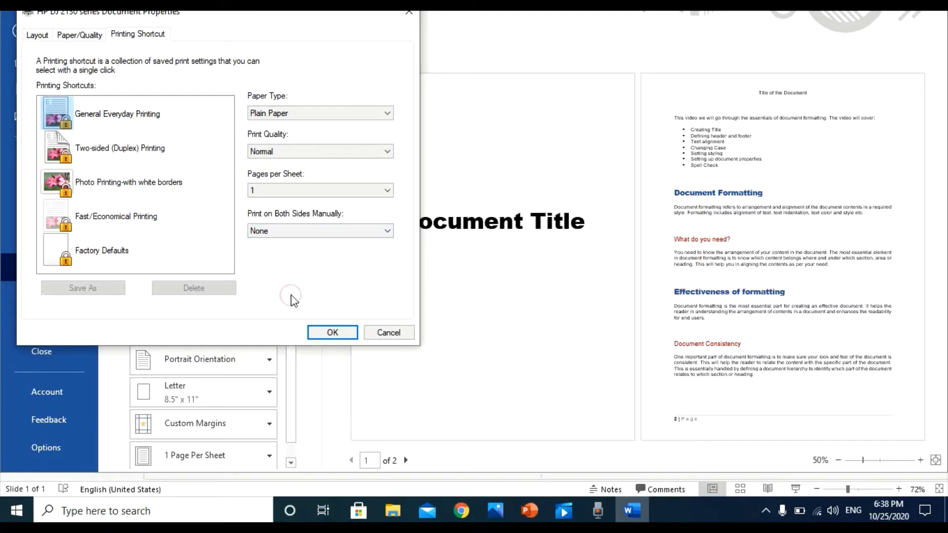
# Step: Choose Plain Paper as the media in the printer's paper and quality settings
pyautogui.click(78, 35)
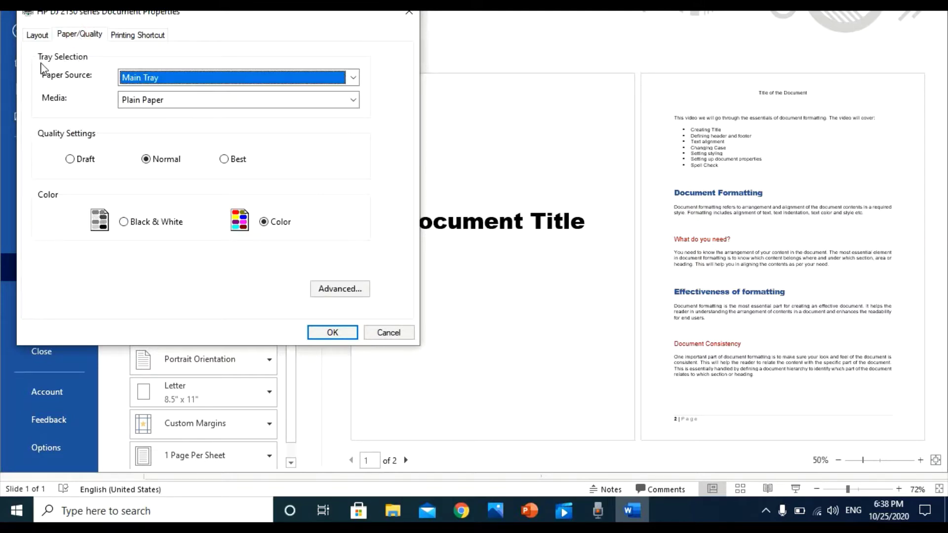
pyautogui.click(194, 84)
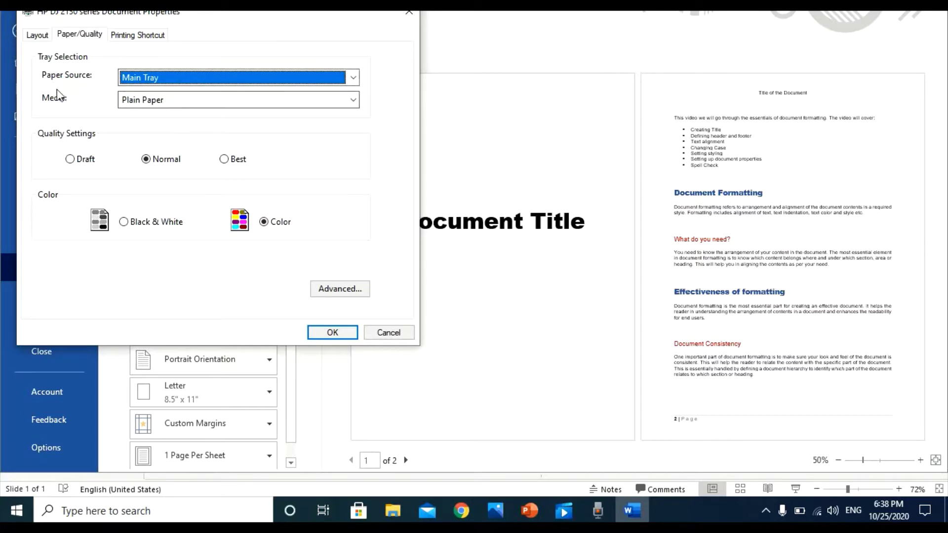
pyautogui.click(261, 100)
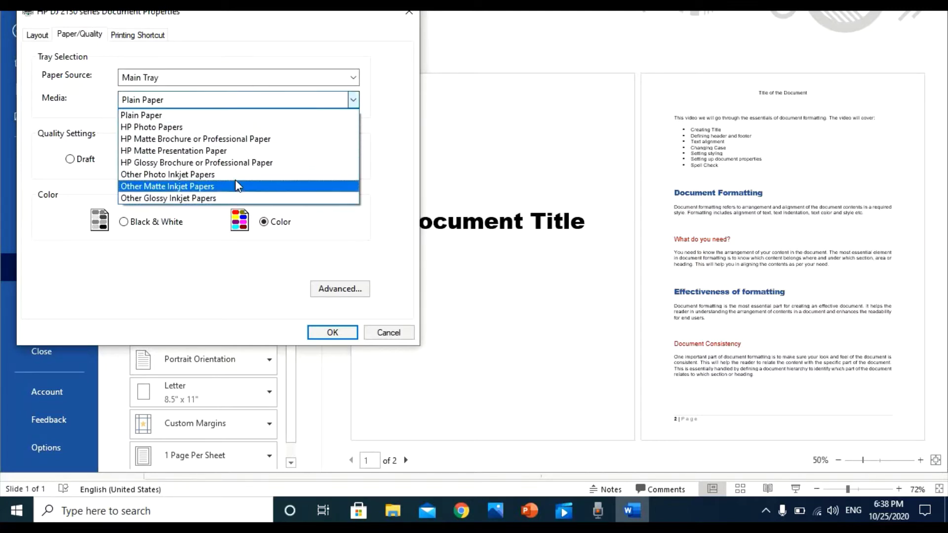
pyautogui.click(257, 117)
pyautogui.click(385, 97)
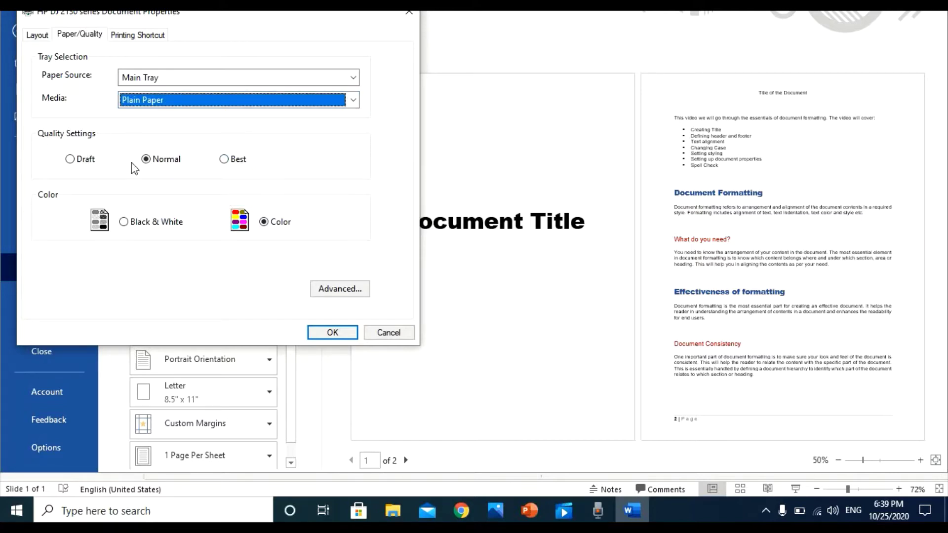
# Step: Switch the print color to Black & White and back to Color
pyautogui.click(278, 223)
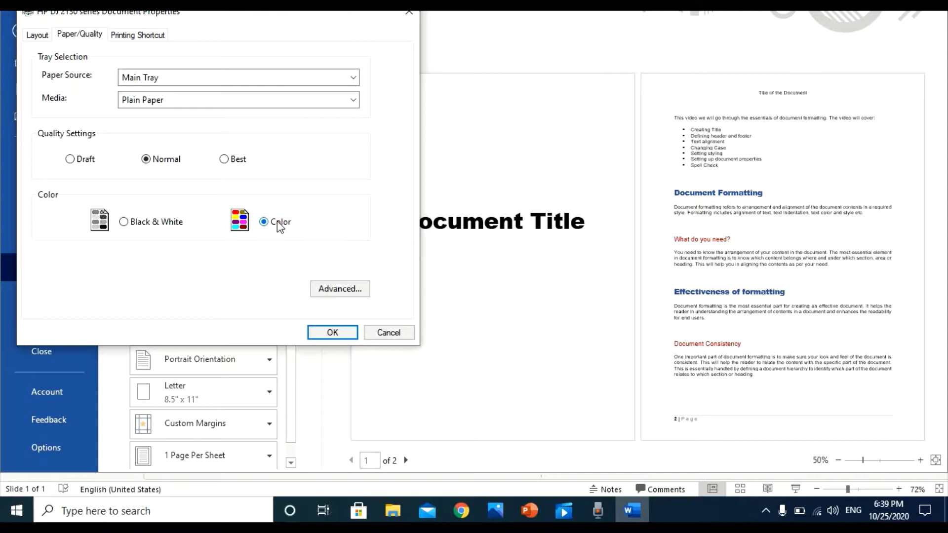
pyautogui.click(124, 221)
pyautogui.click(265, 222)
# Step: Examine the available paper sizes in the printer's advanced options and close them with Letter kept
pyautogui.click(335, 293)
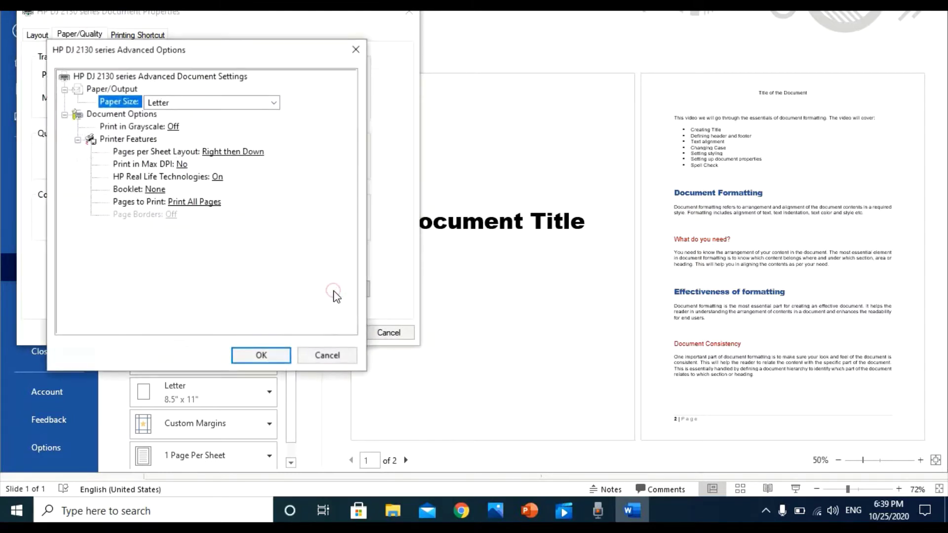
pyautogui.click(271, 102)
pyautogui.scroll(1, 248, 291)
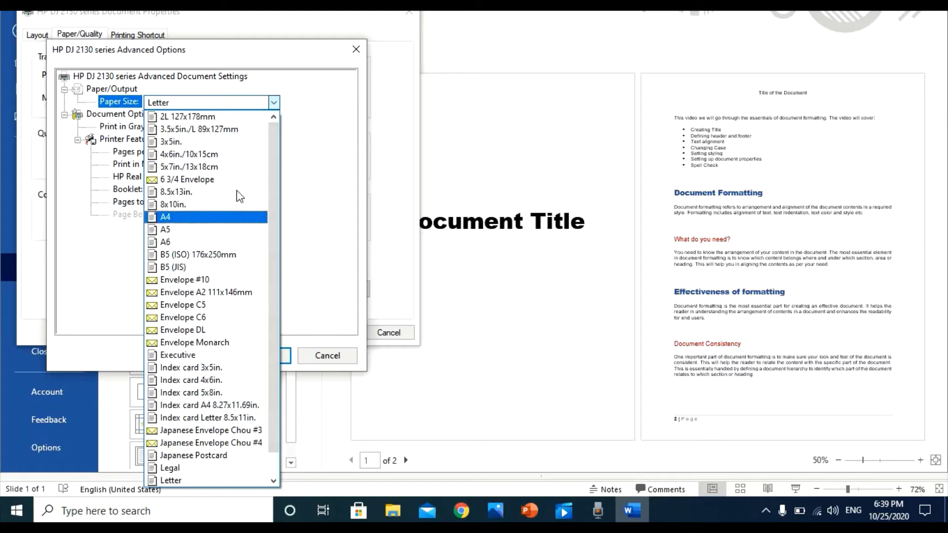
pyautogui.click(323, 164)
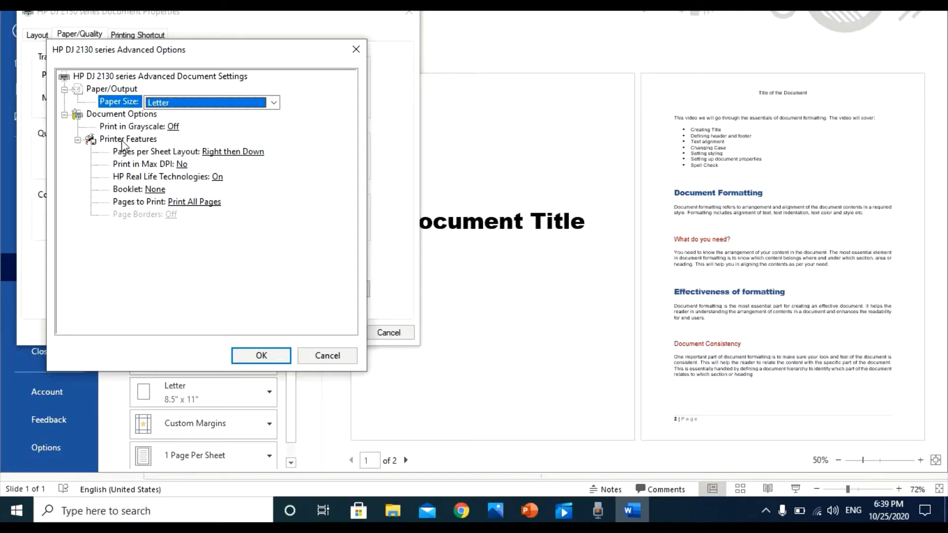
pyautogui.click(280, 362)
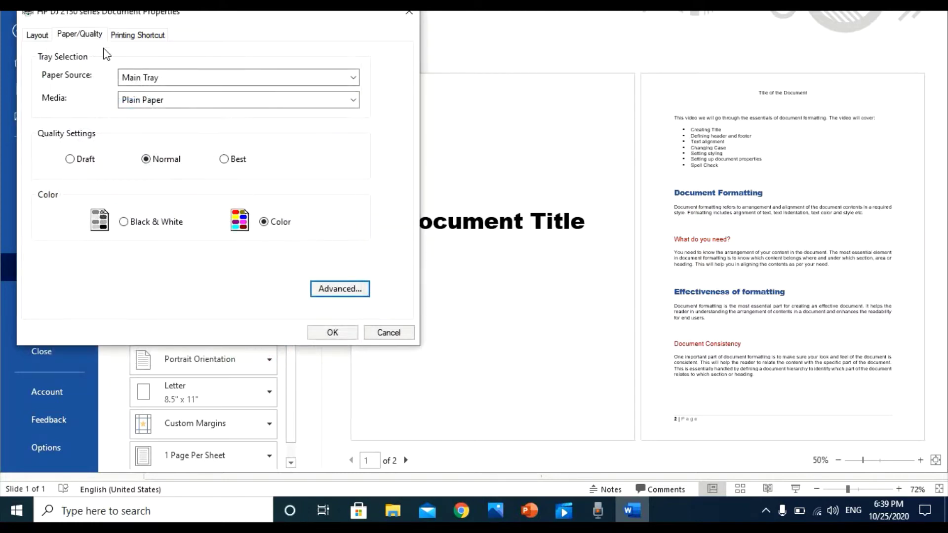
# Step: Try Landscape as the page orientation in the printer's layout settings and return it to Portrait
pyautogui.click(40, 34)
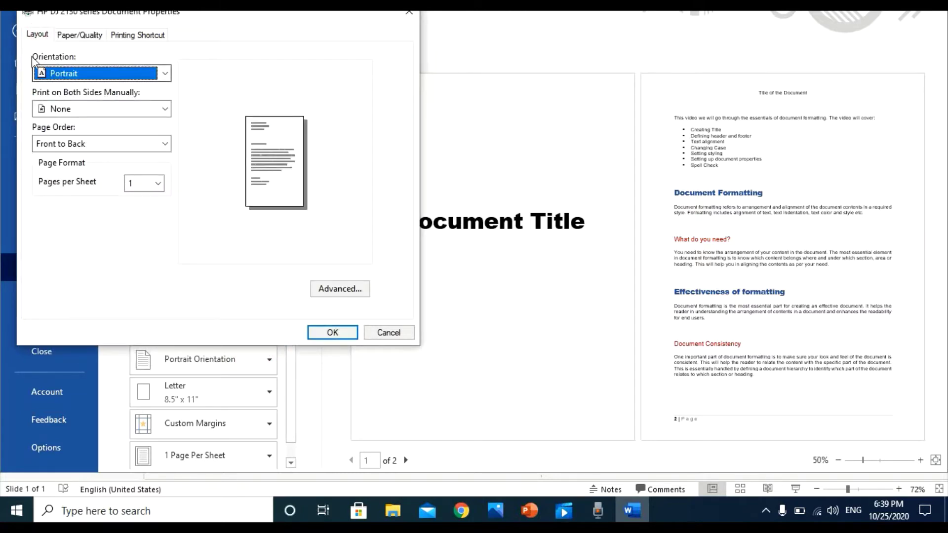
pyautogui.click(96, 76)
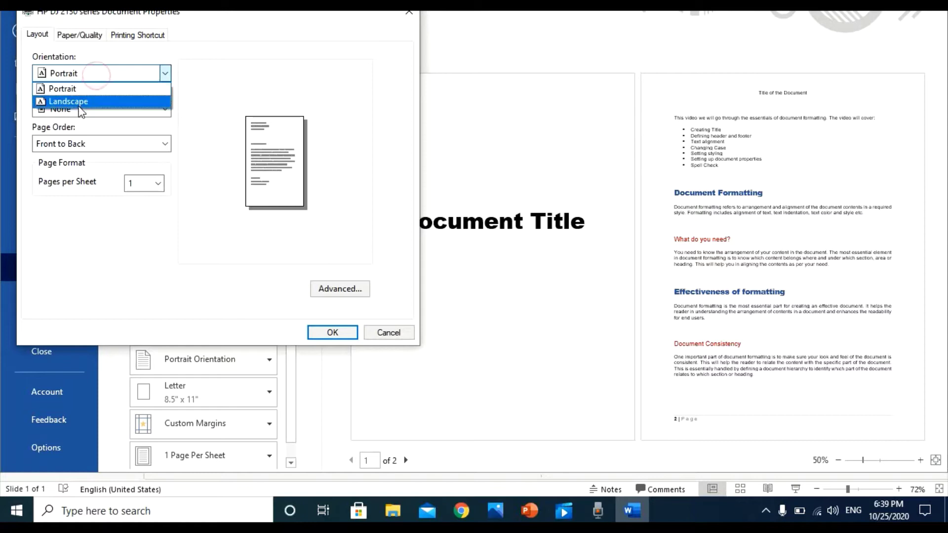
pyautogui.click(80, 91)
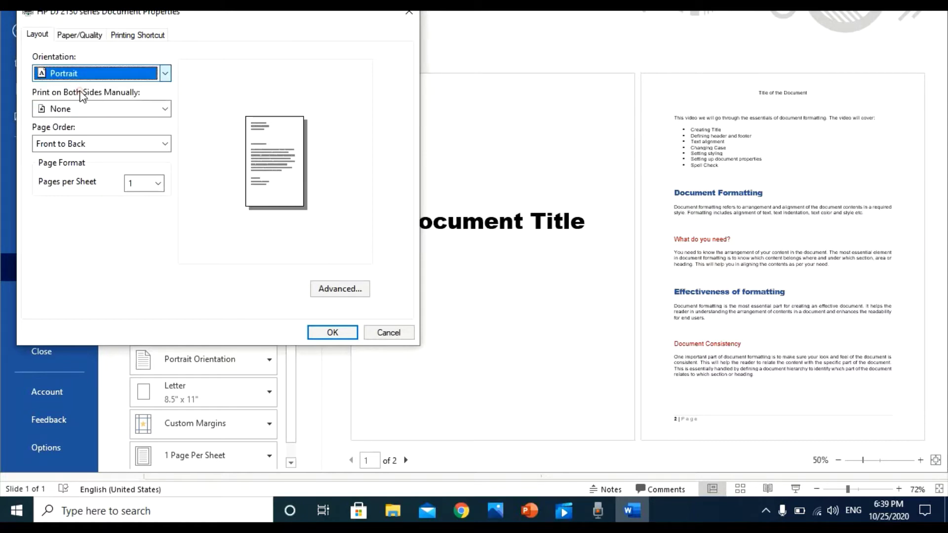
pyautogui.click(79, 75)
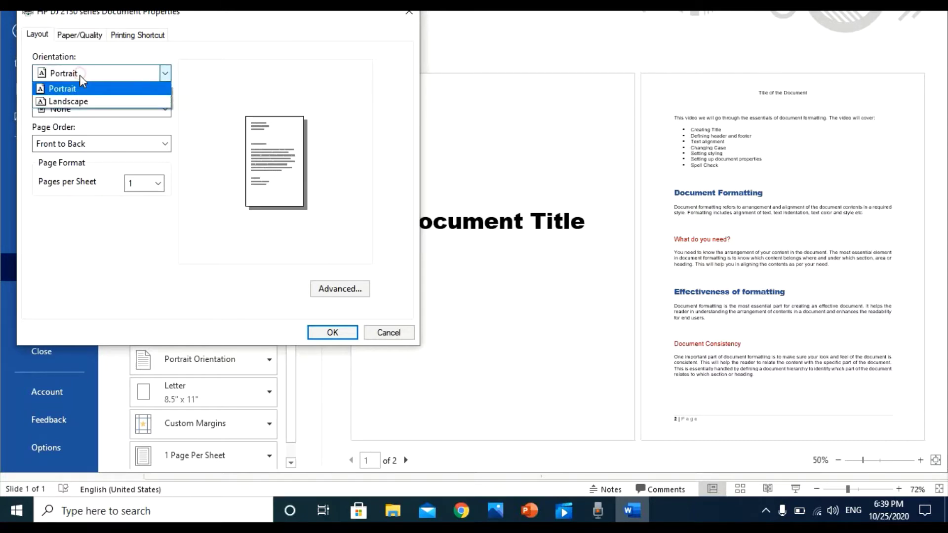
pyautogui.click(72, 101)
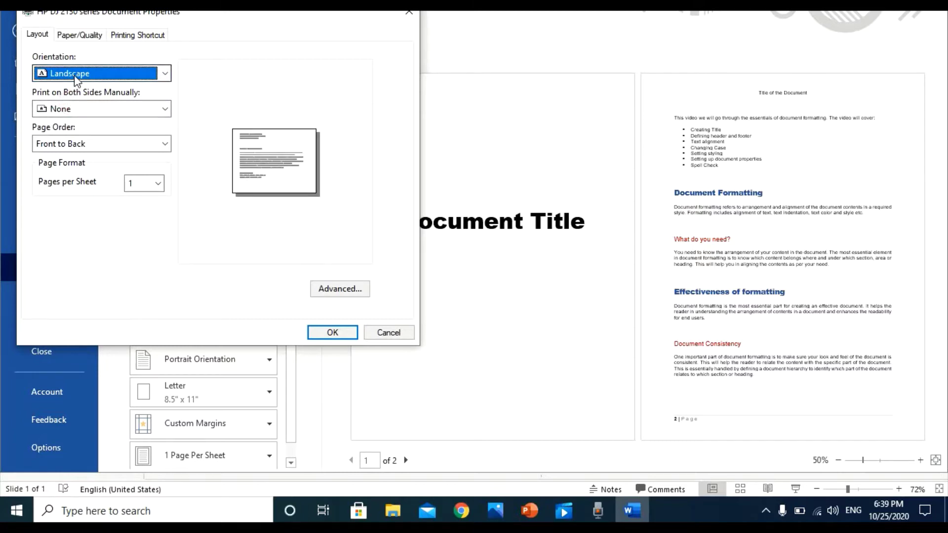
pyautogui.click(75, 79)
pyautogui.click(67, 87)
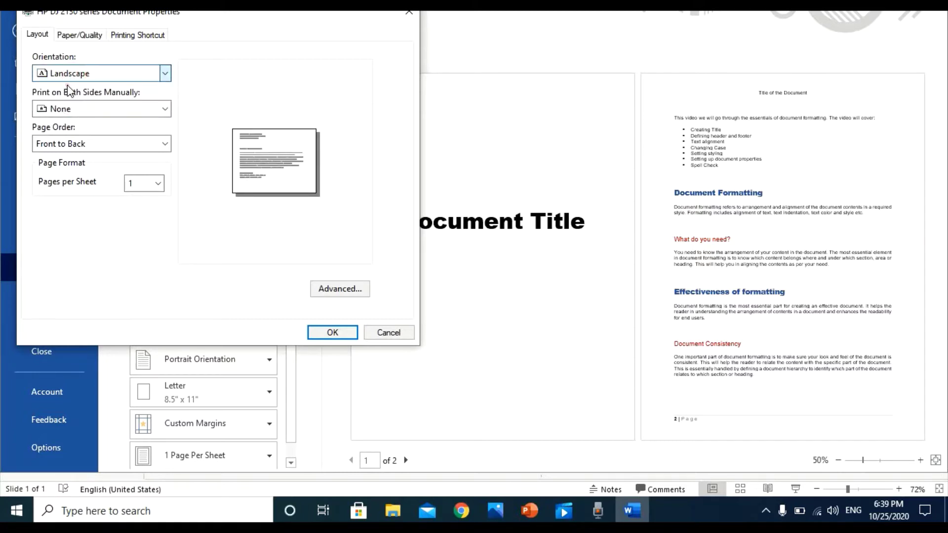
# Step: Examine the manual two-sided printing and page order options in the printer's layout settings
pyautogui.click(83, 114)
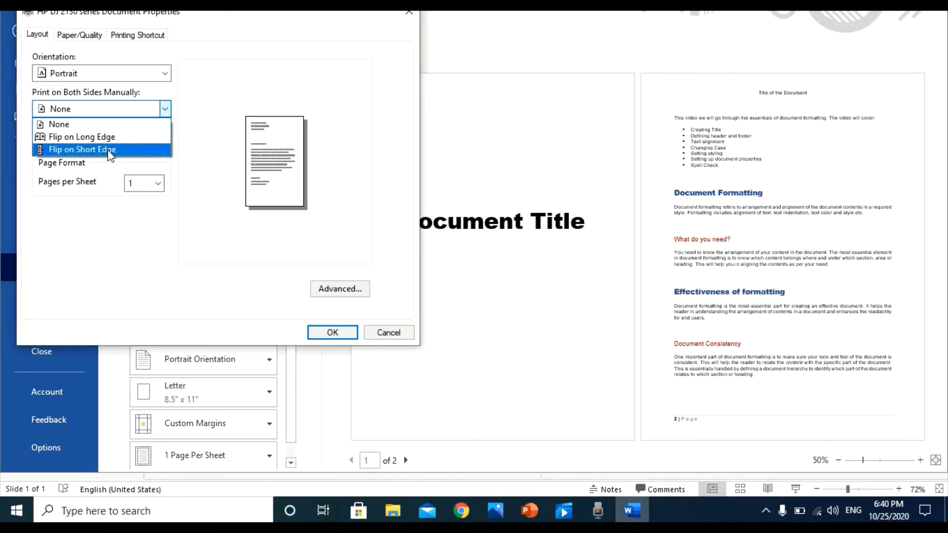
pyautogui.click(167, 109)
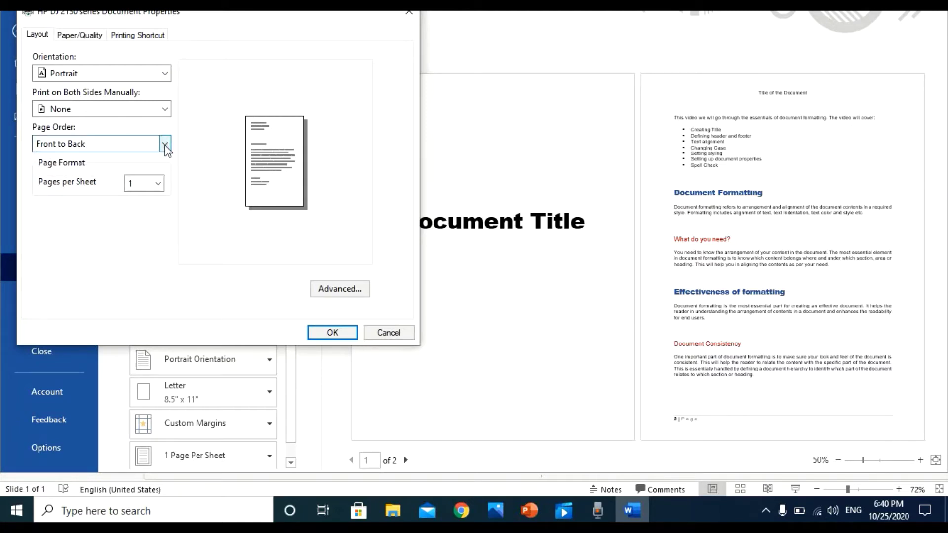
pyautogui.click(165, 144)
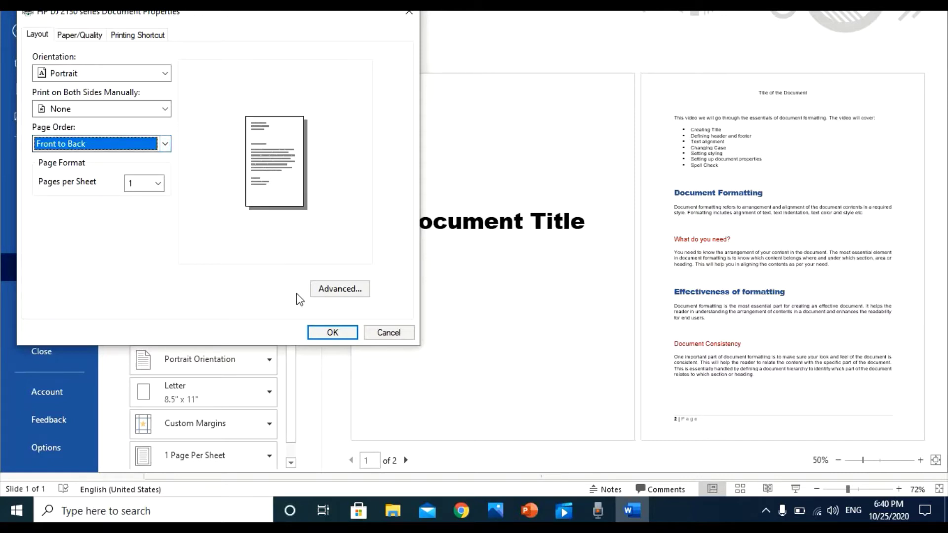
# Step: Confirm the printer's document properties and set the pages to print to Custom Print
pyautogui.click(348, 339)
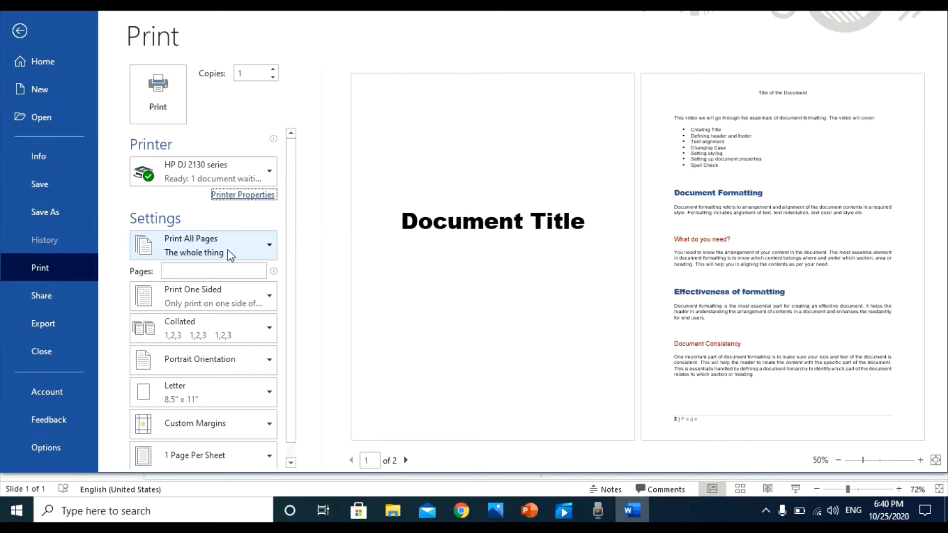
pyautogui.scroll(-1, 252, 244)
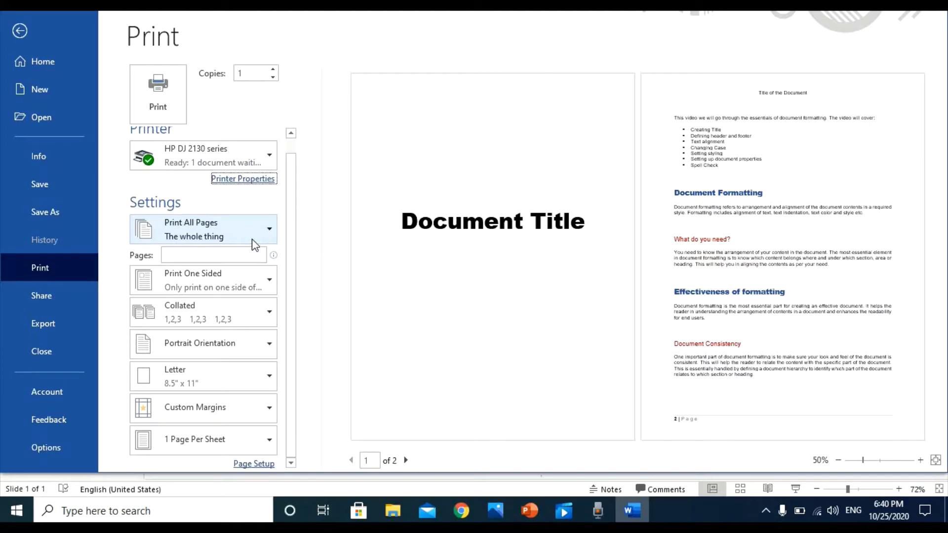
pyautogui.click(257, 232)
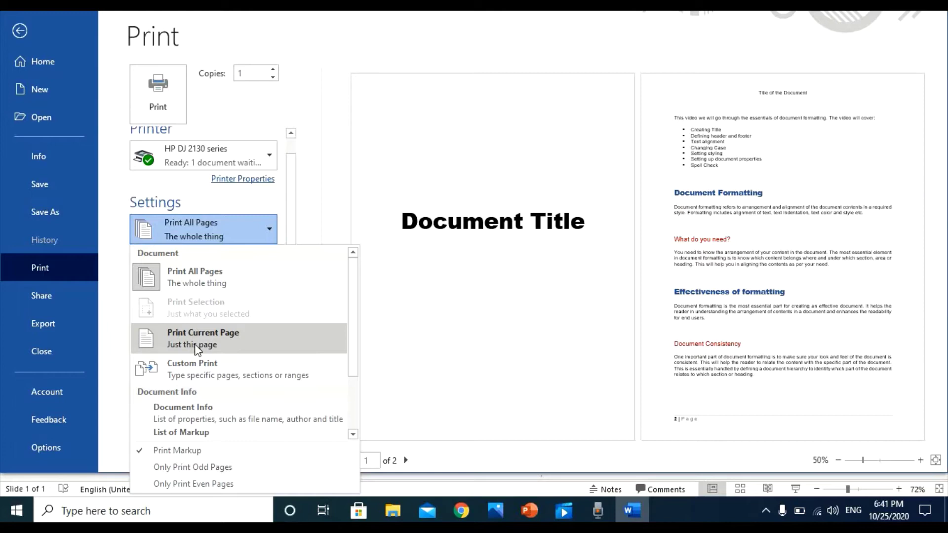
pyautogui.click(199, 375)
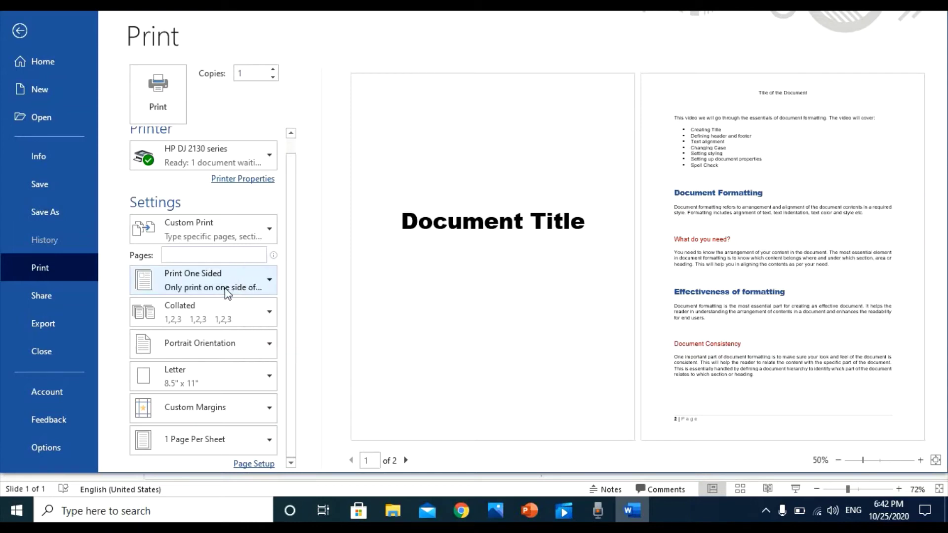
# Step: Examine the one-sided and two-sided printing options in the print settings and close them
pyautogui.click(255, 285)
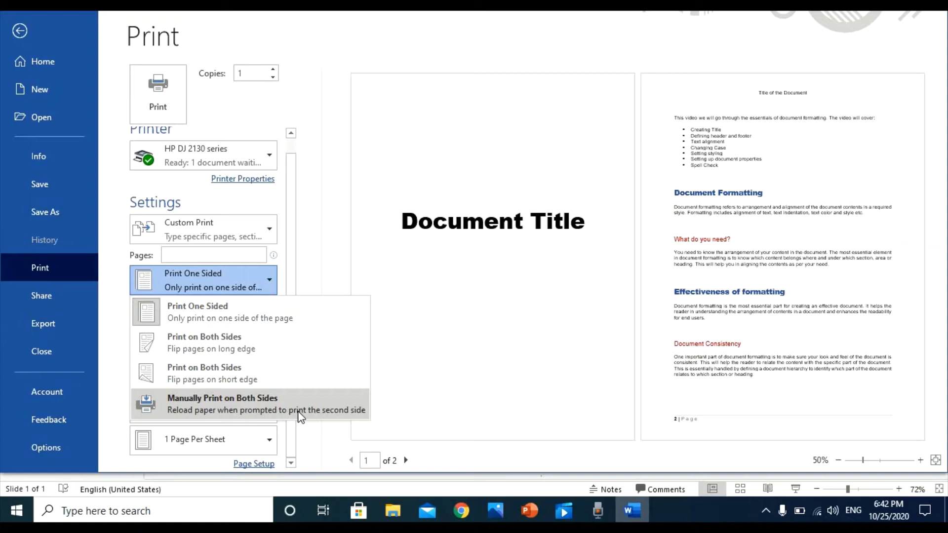
pyautogui.click(464, 423)
pyautogui.click(464, 423)
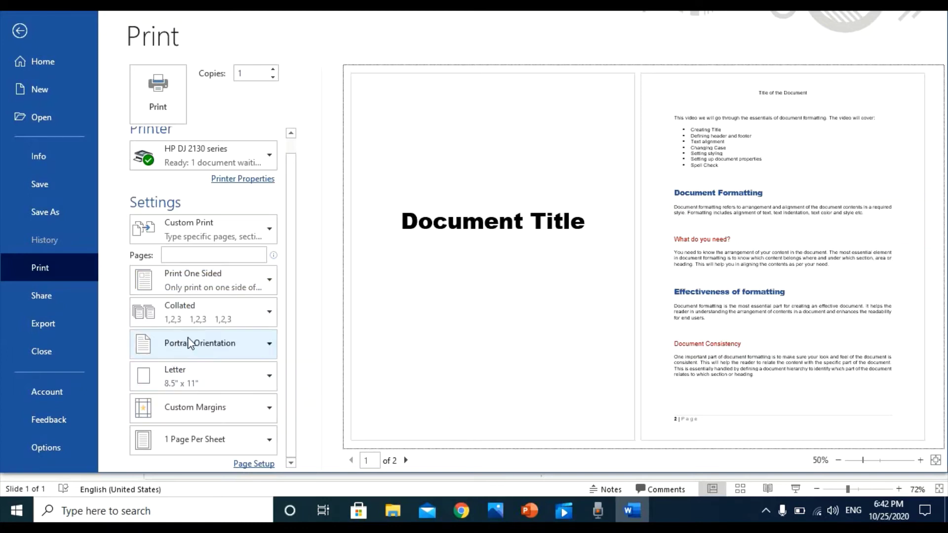
# Step: Examine the collation options and the margin presets in the print settings
pyautogui.click(201, 308)
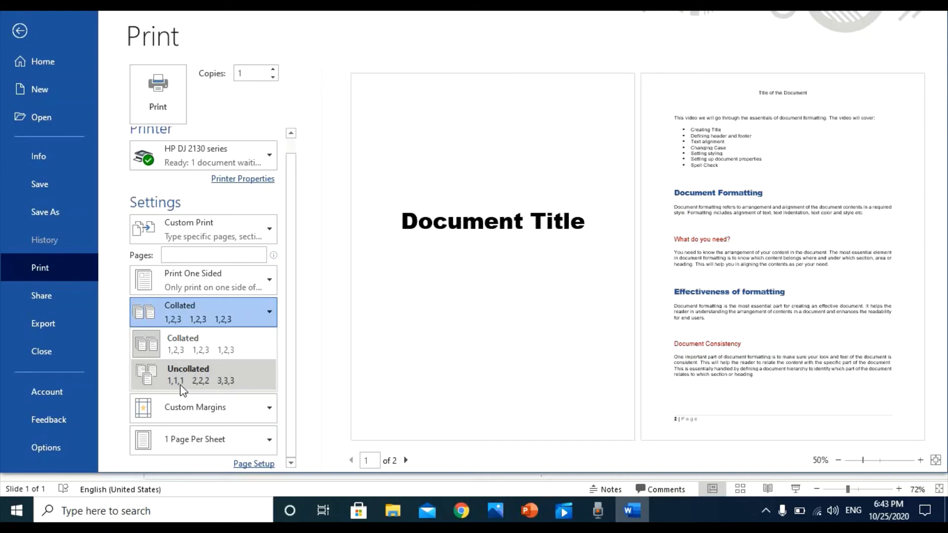
pyautogui.click(199, 406)
pyautogui.click(200, 405)
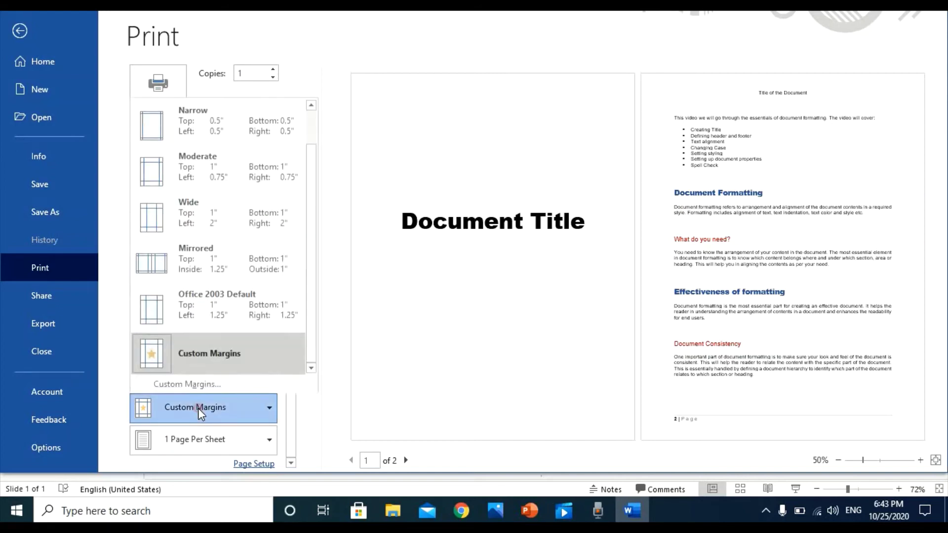
pyautogui.click(326, 409)
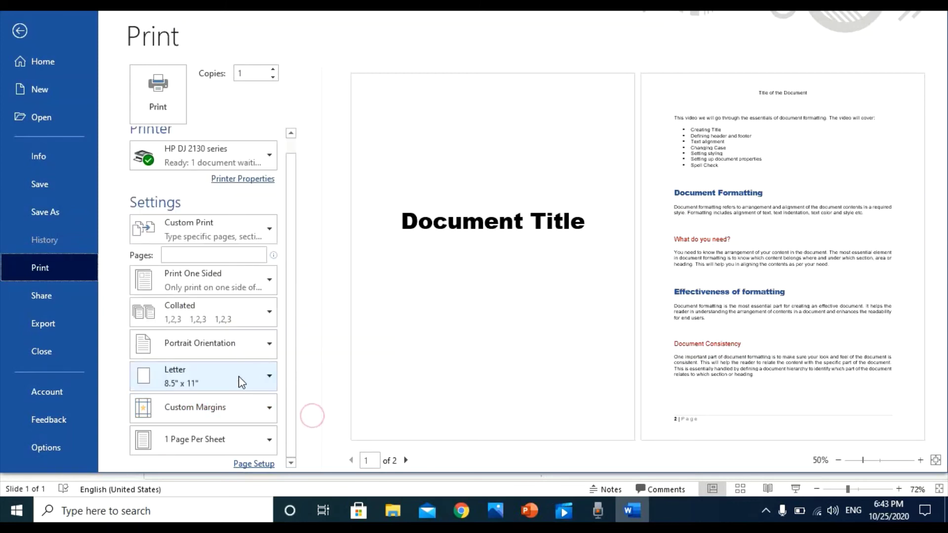
# Step: Try Landscape Orientation for the document in the print settings and return it to Portrait Orientation
pyautogui.click(253, 342)
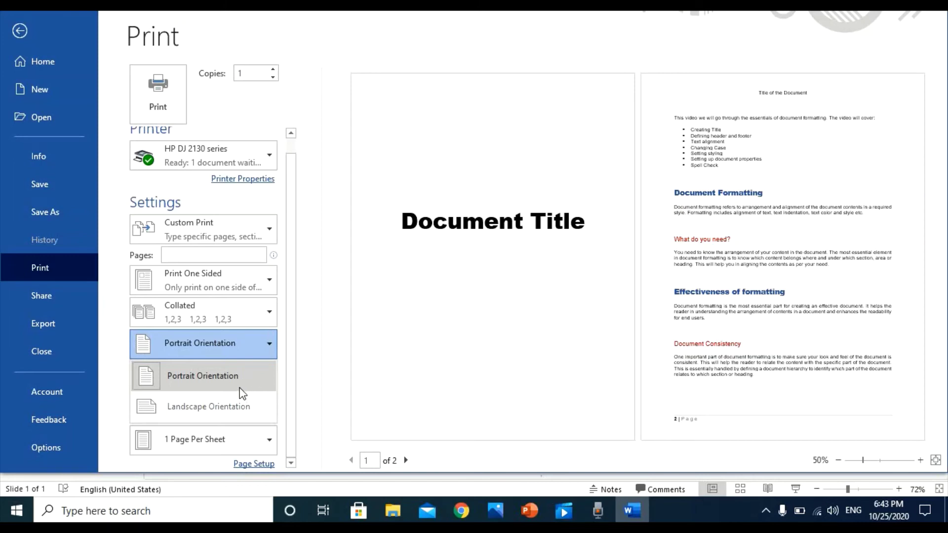
pyautogui.click(239, 408)
pyautogui.click(250, 342)
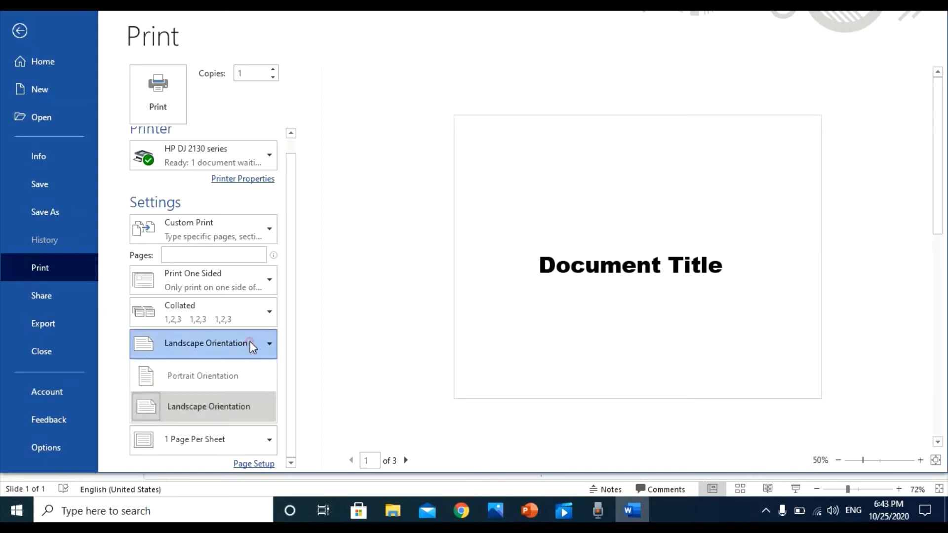
pyautogui.click(230, 373)
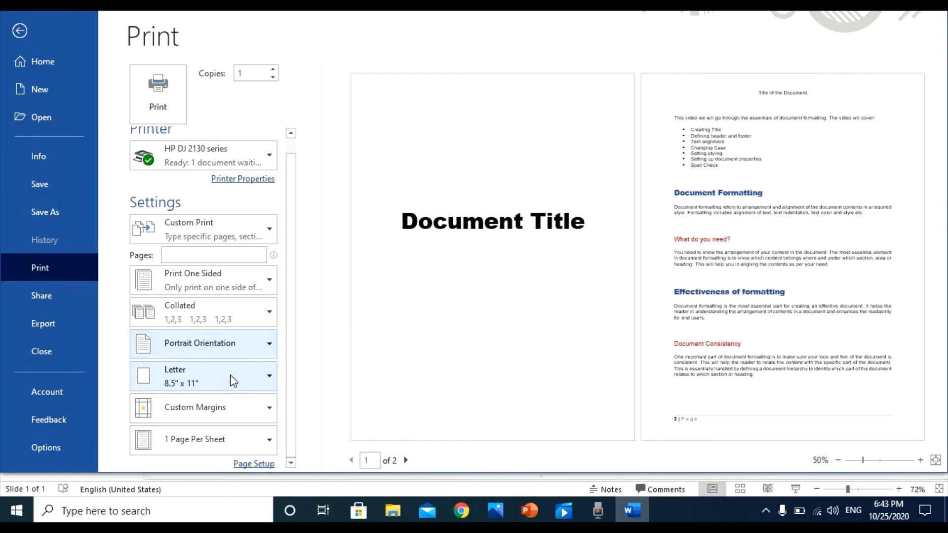
# Step: Browse the available paper sizes and set the document's paper size to A4 (8.27" x 11.69")
pyautogui.click(256, 375)
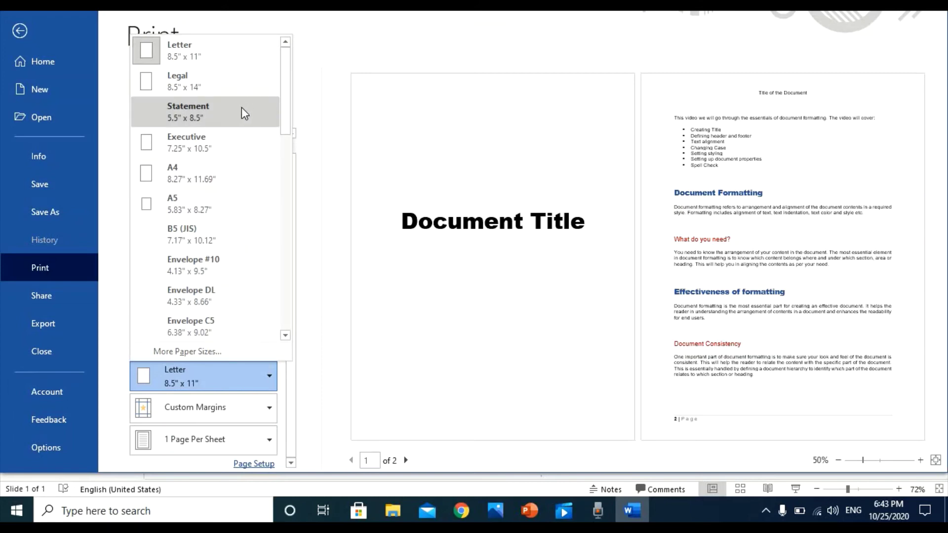
pyautogui.scroll(-8, 180, 212)
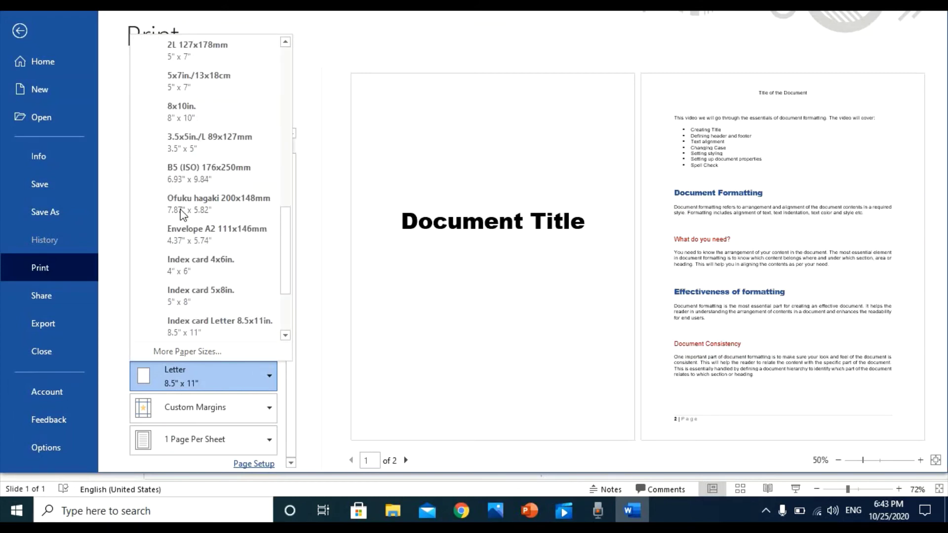
pyautogui.scroll(8, 199, 254)
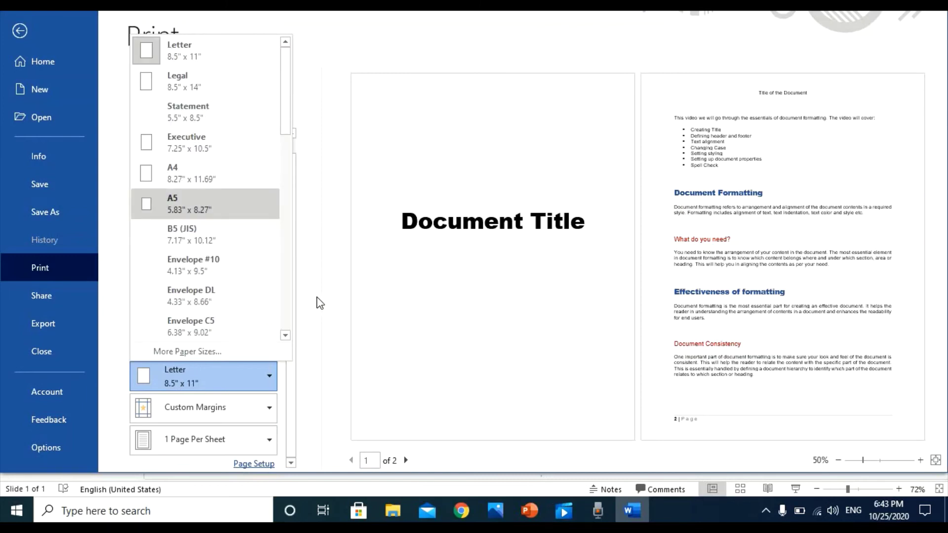
pyautogui.click(217, 170)
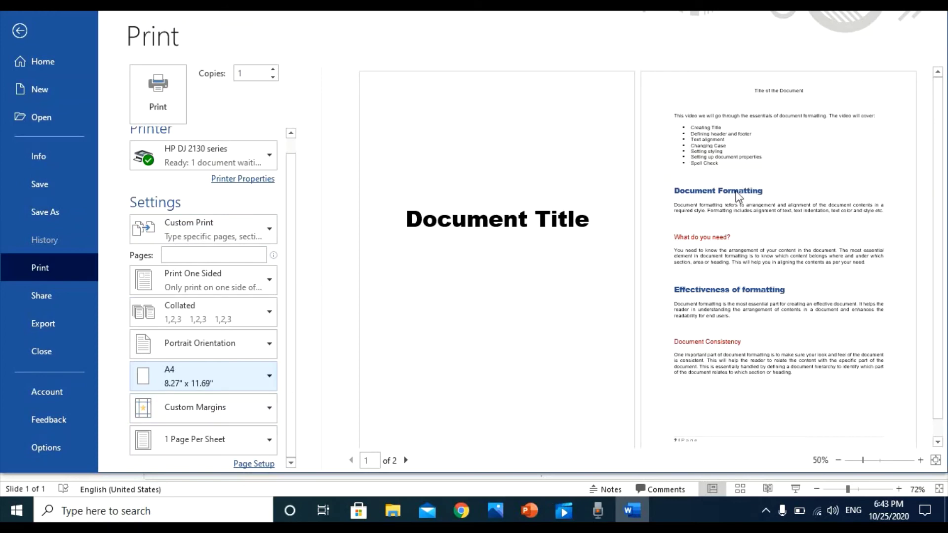
# Step: Examine the margin presets and the pages-per-sheet options, including Scale to Paper Size, in the print settings
pyautogui.click(214, 416)
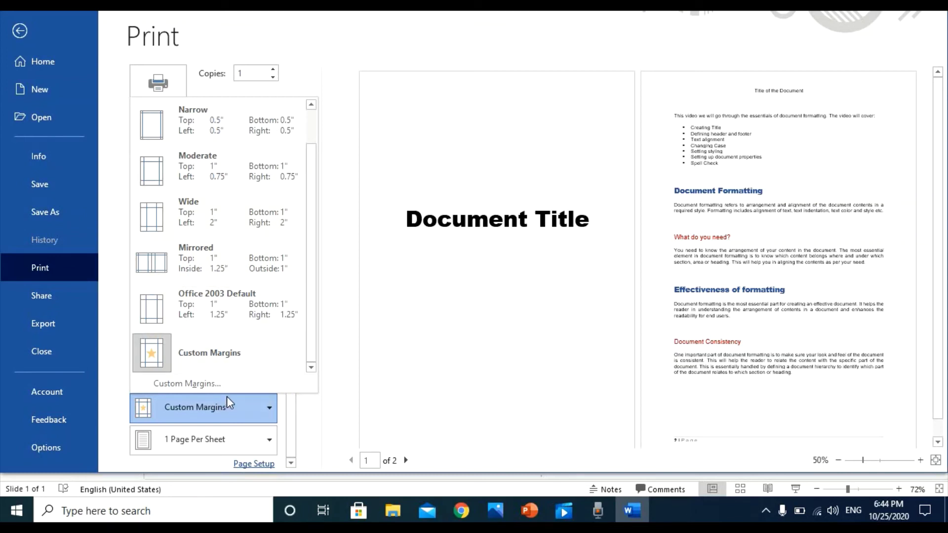
pyautogui.click(273, 426)
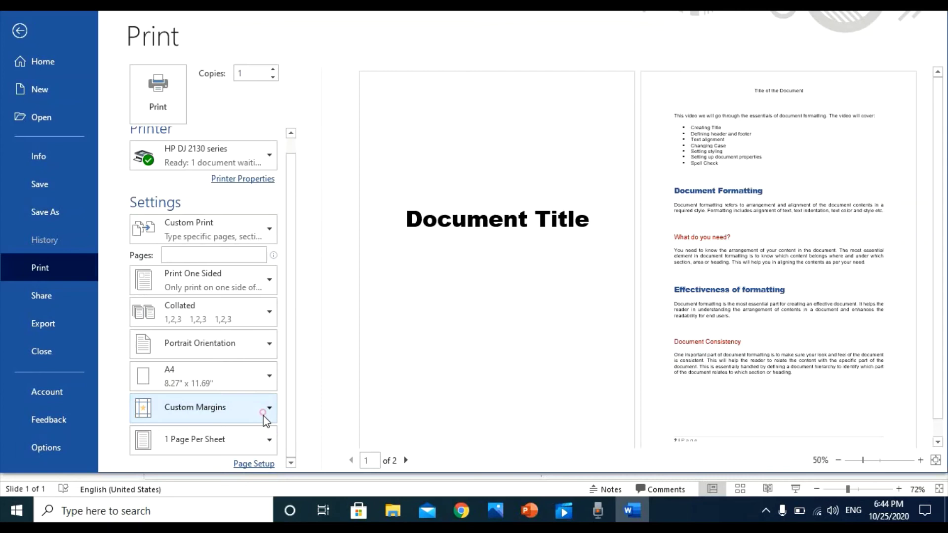
pyautogui.click(253, 446)
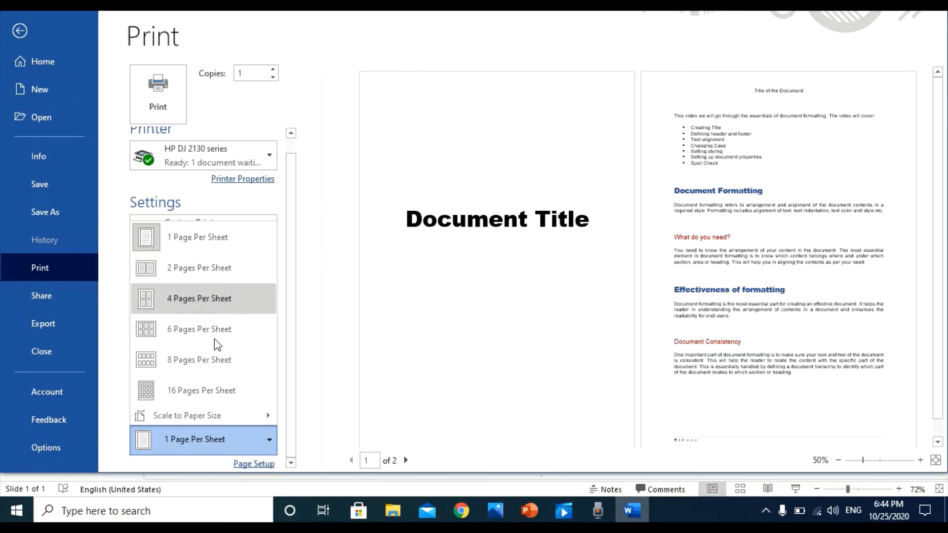
pyautogui.moveTo(235, 417)
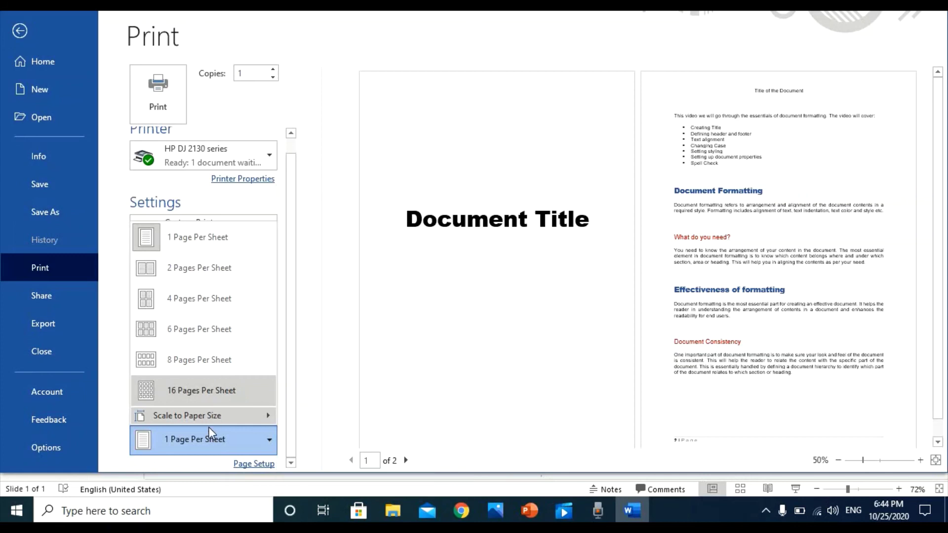
pyautogui.click(222, 466)
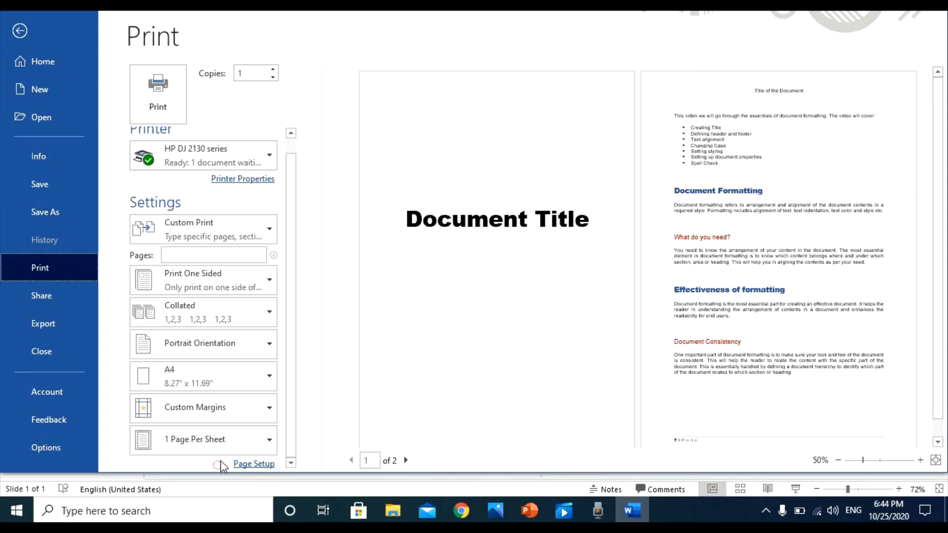
# Step: Examine the margin settings in the Page Setup dialog and cancel it
pyautogui.click(248, 467)
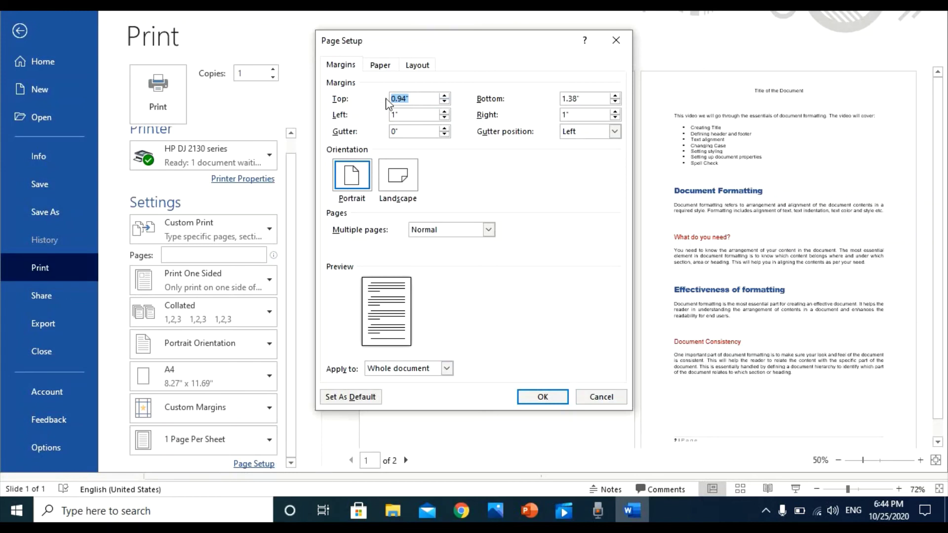
pyautogui.click(601, 398)
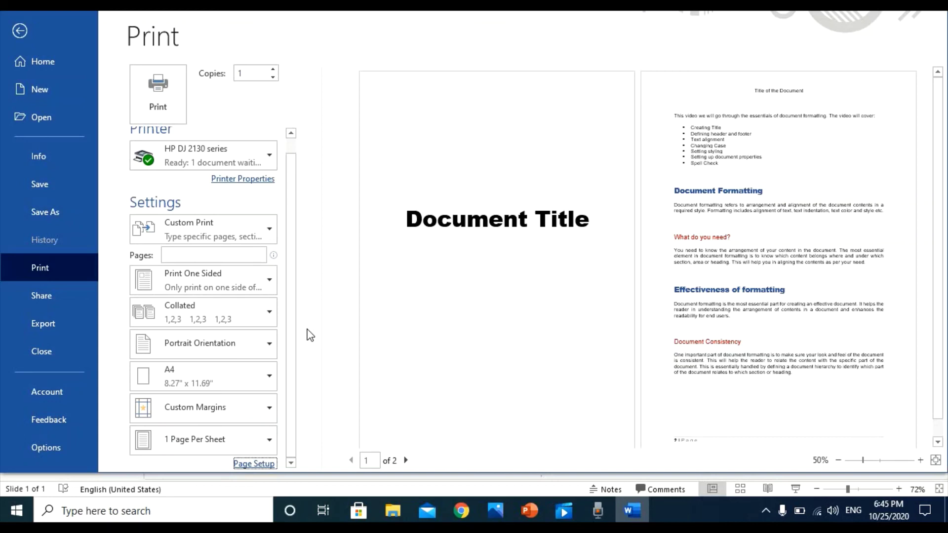
pyautogui.scroll(1, 306, 332)
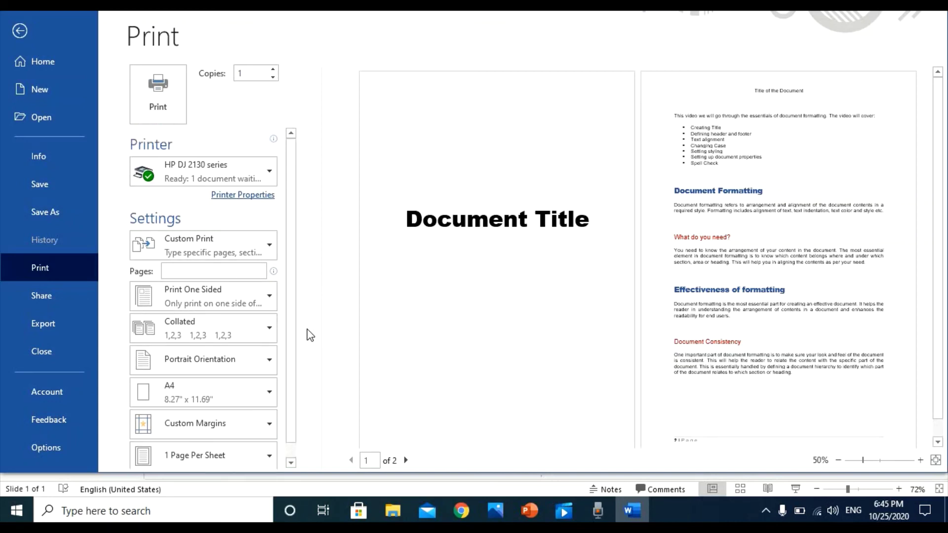